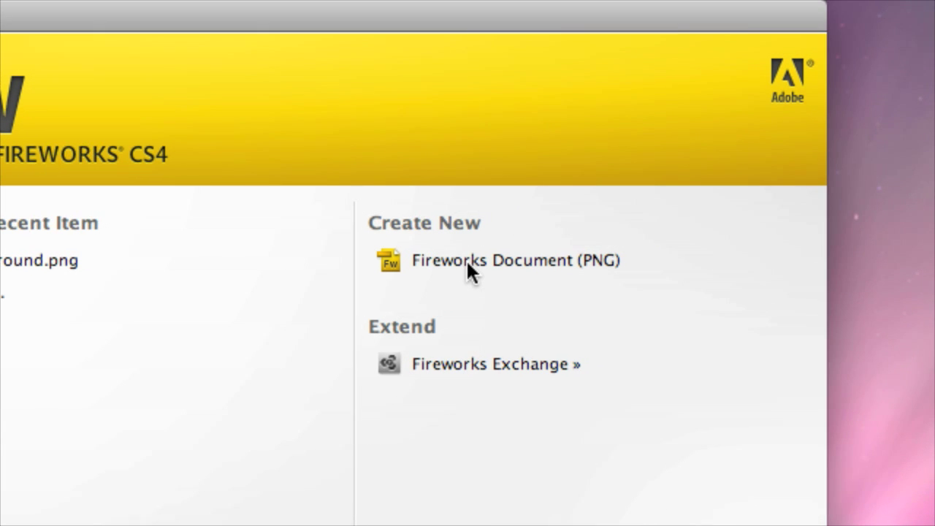
- Start a new Fireworks PNG document from the welcome screen
click(468, 265)
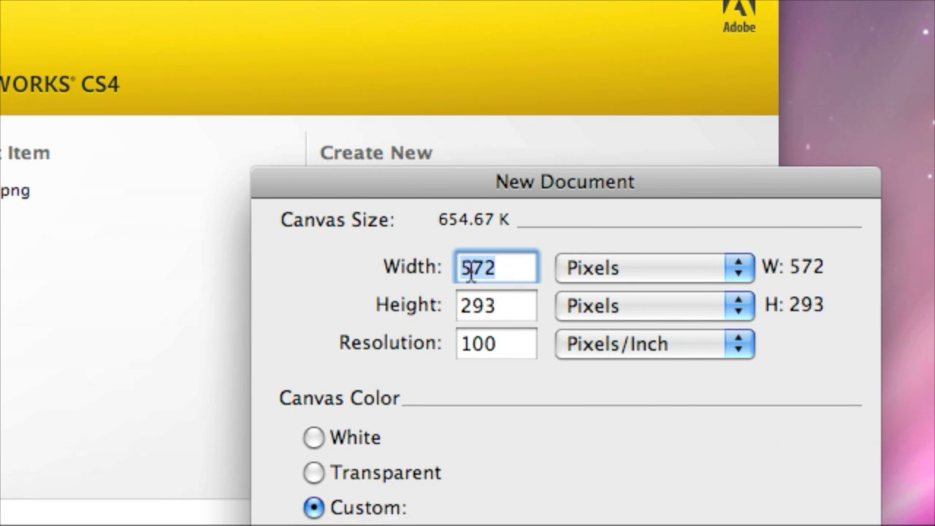
- Replace the new document's canvas width with 88 pixels
key(BackSpace)
text(8)
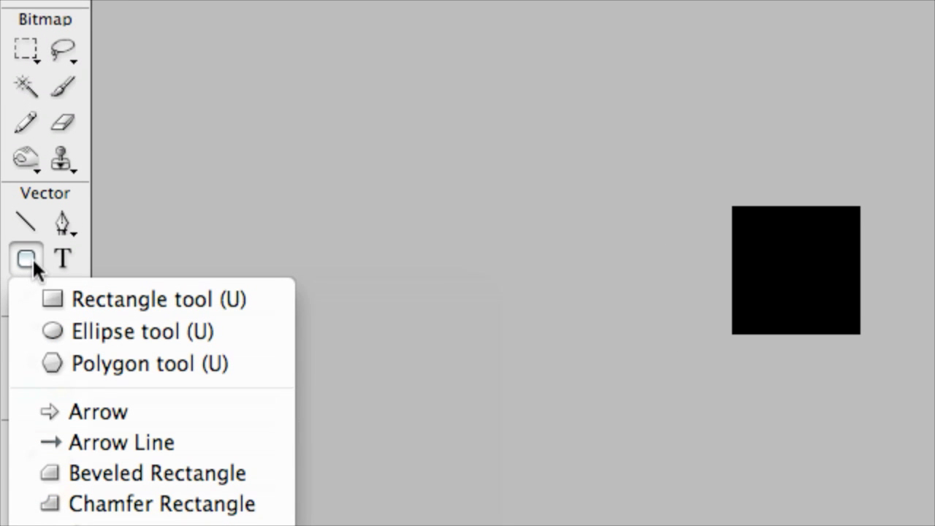
- Draw a white rectangle over the black canvas with the Rectangle tool, then return to the Pointer
click(59, 299)
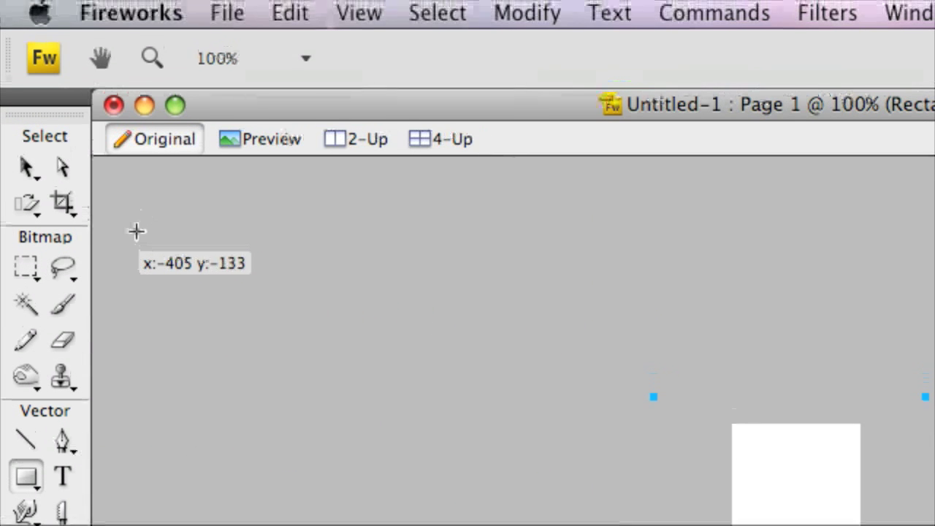
click(26, 177)
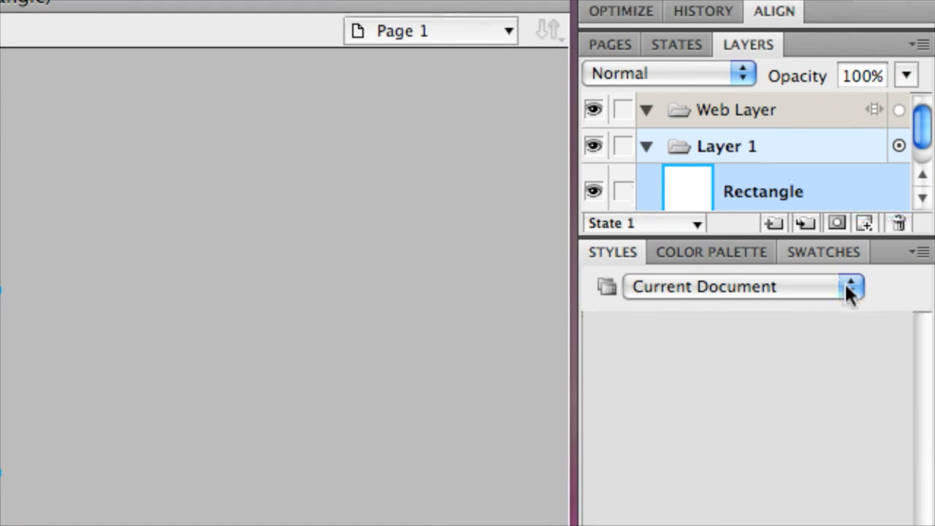
- Try navy and striped silver Chrome Styles on the rectangle, then apply a black Dark Chrome style
click(850, 307)
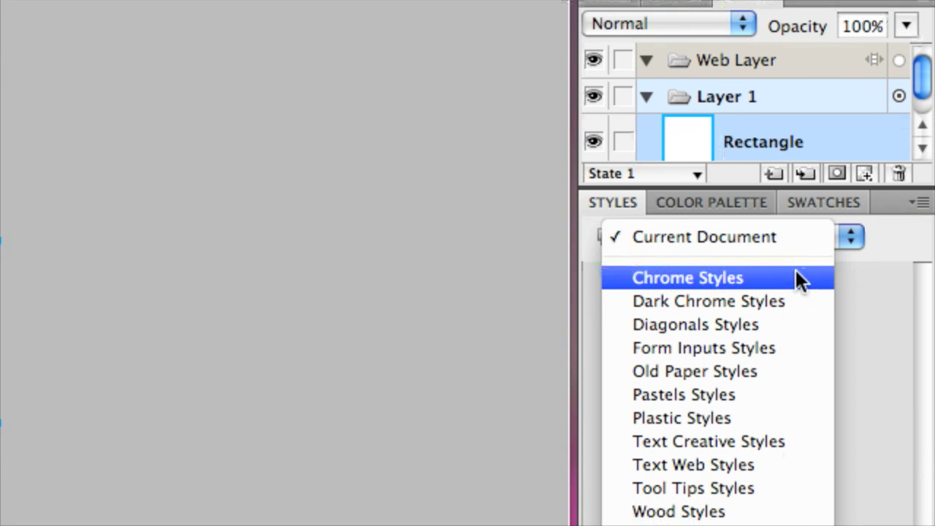
click(801, 290)
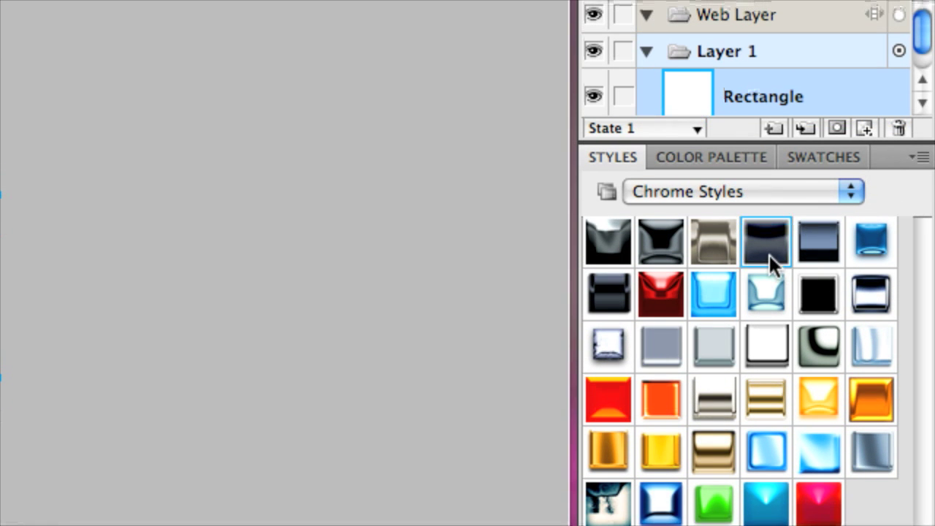
click(768, 241)
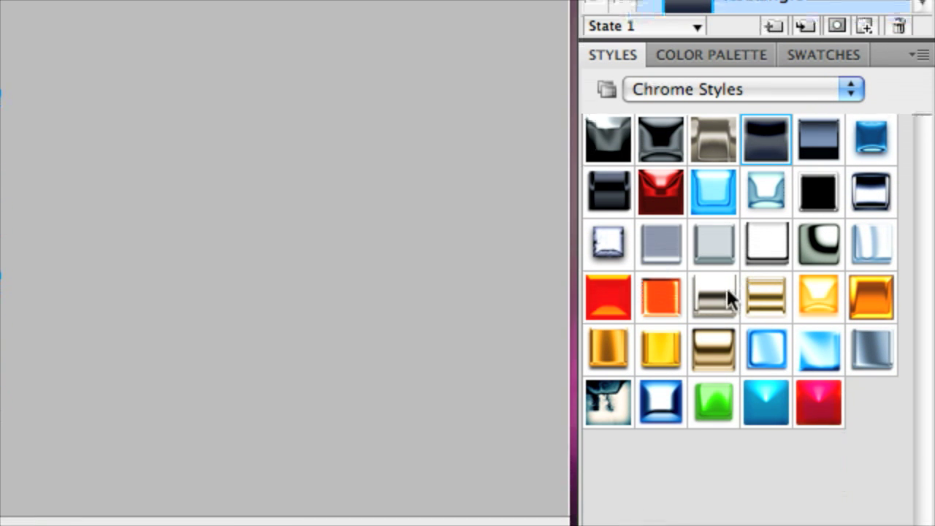
click(719, 359)
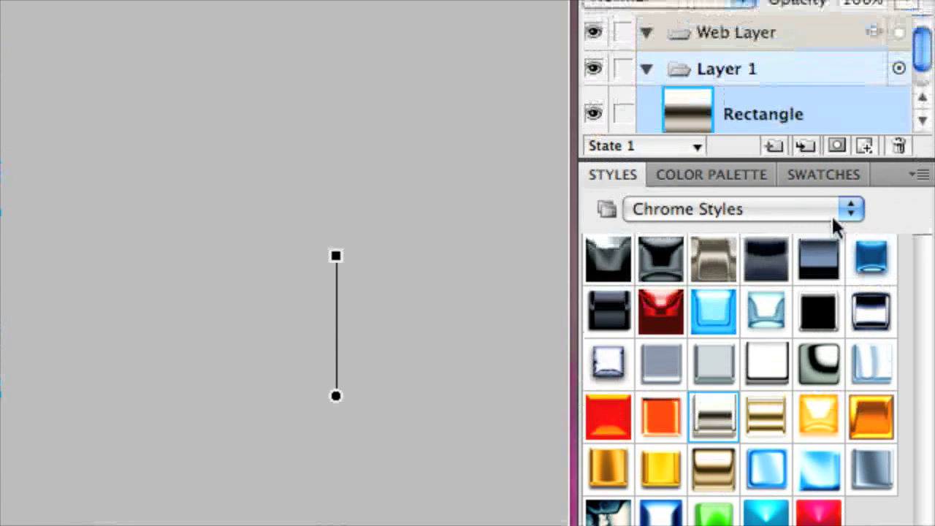
click(839, 38)
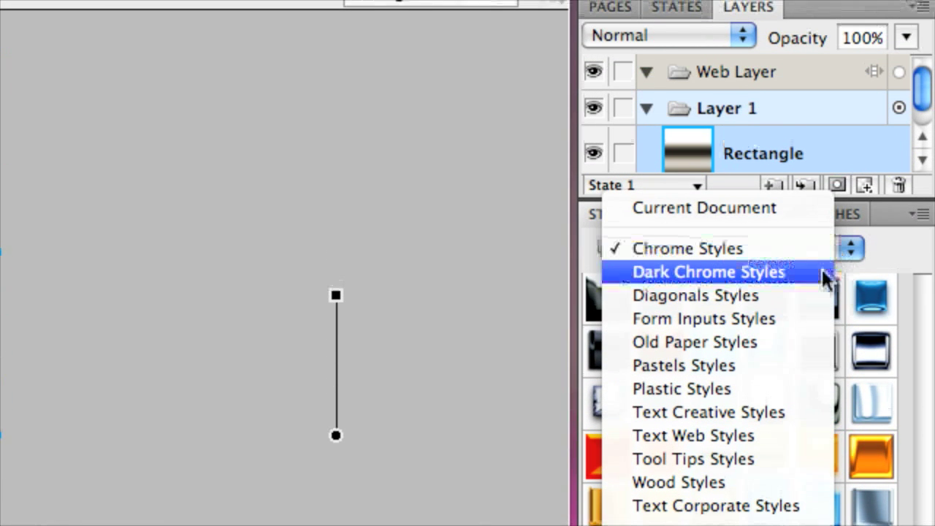
click(818, 264)
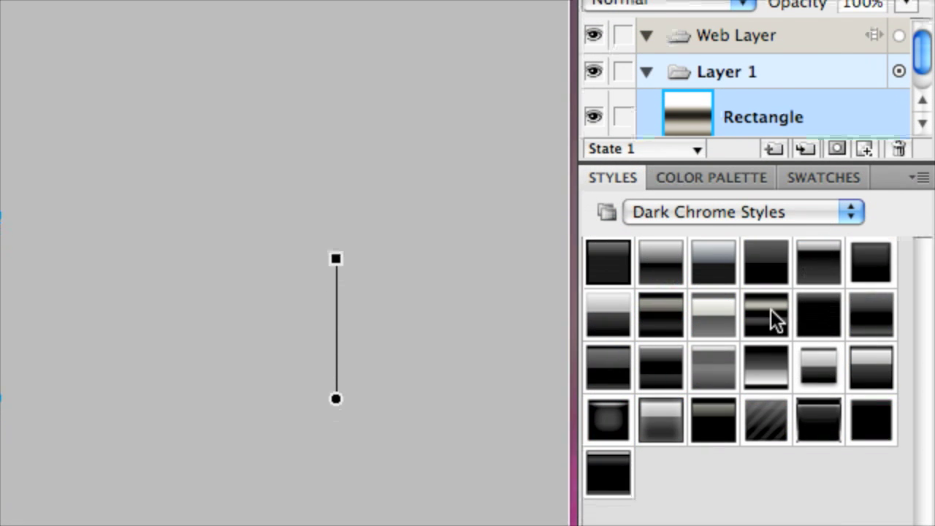
click(798, 318)
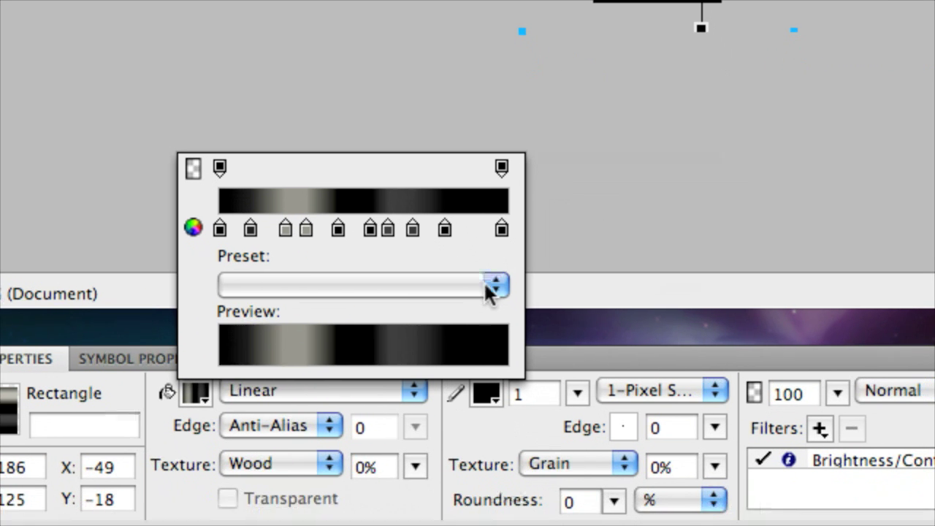
- Try the Red, Blue; Red, Green, Blue; and White, Black gradient presets on the rectangle
click(490, 288)
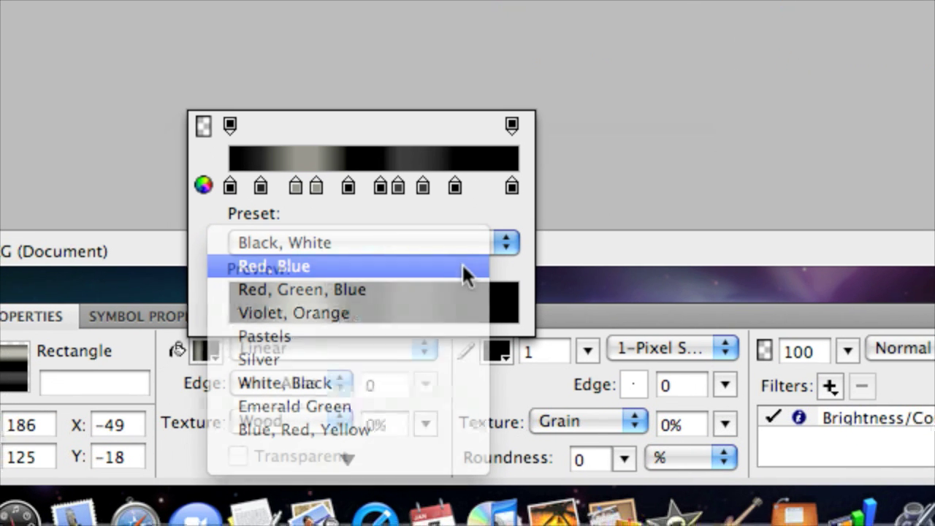
click(462, 263)
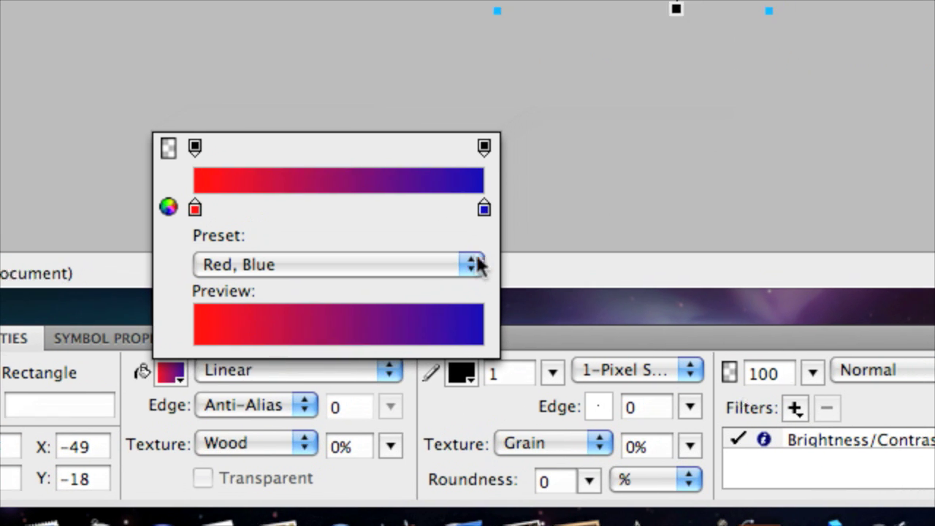
click(504, 243)
click(447, 286)
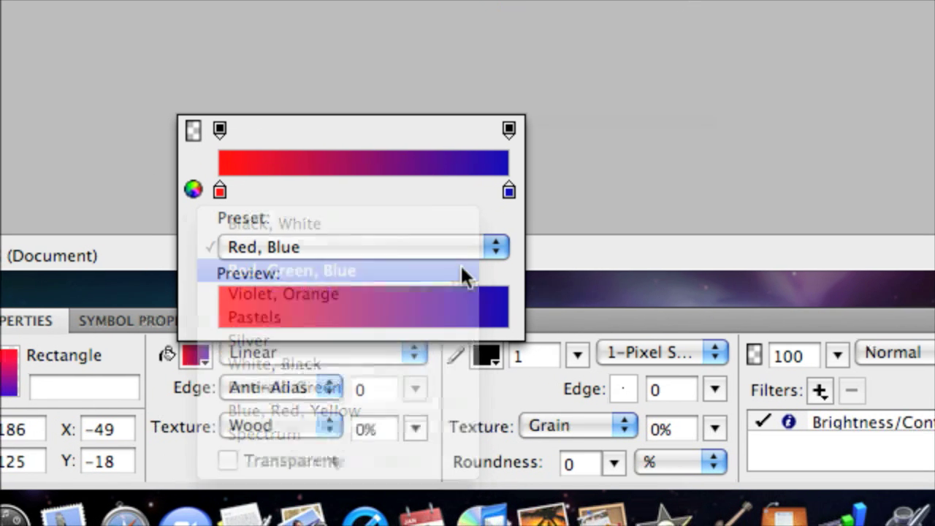
click(469, 264)
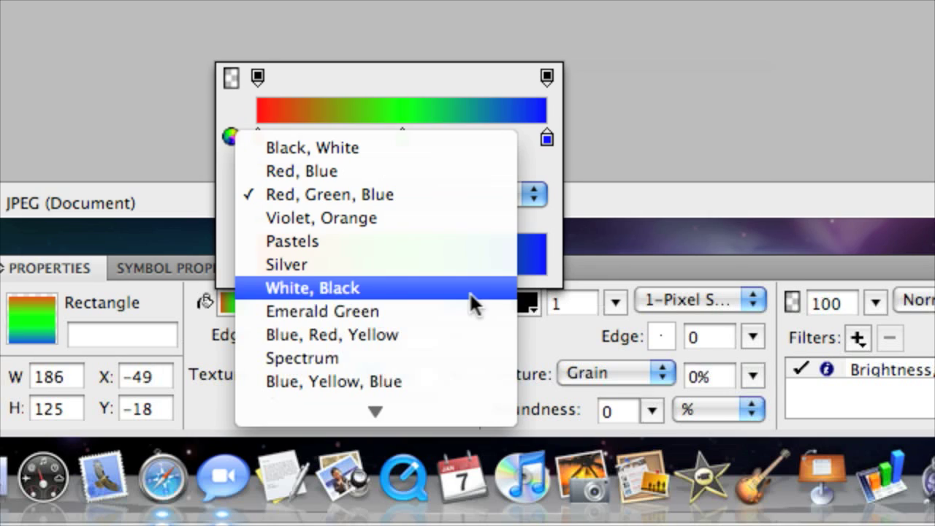
click(478, 289)
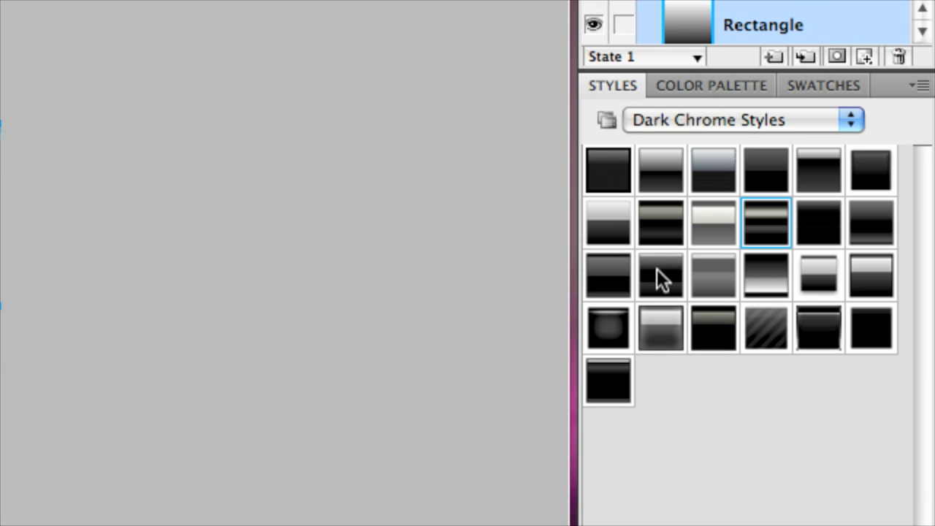
- Try several Dark Chrome swatches, ending on the striped silver-and-black style
click(660, 267)
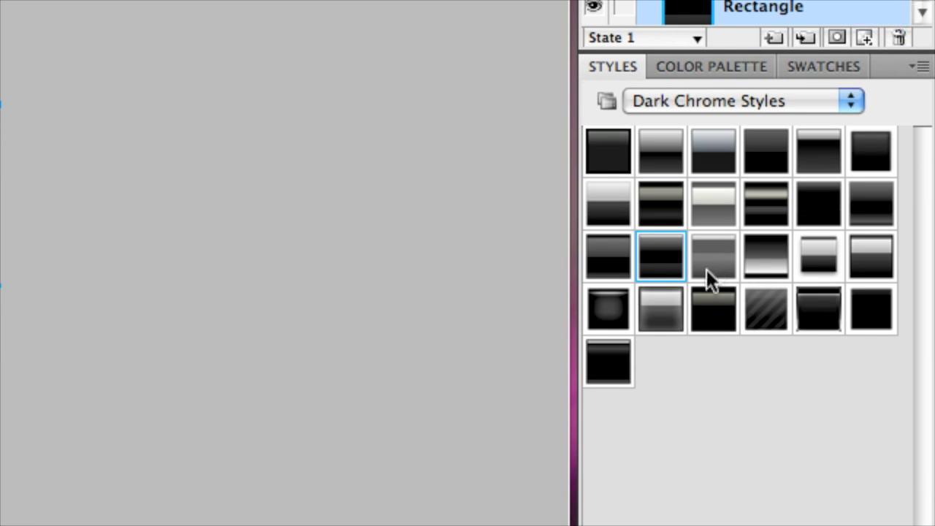
click(705, 314)
click(657, 192)
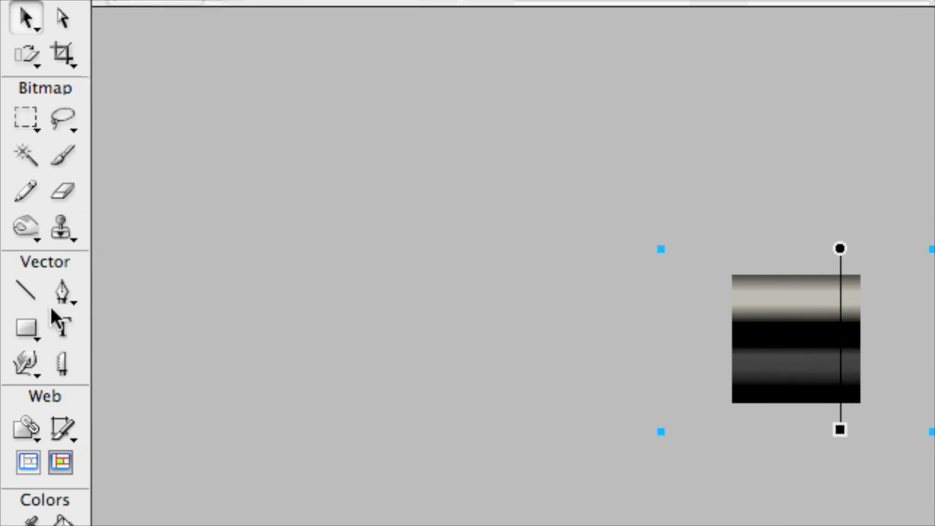
- Choose the Ellipse tool from the shape flyout to draw a circle over the square
click(27, 271)
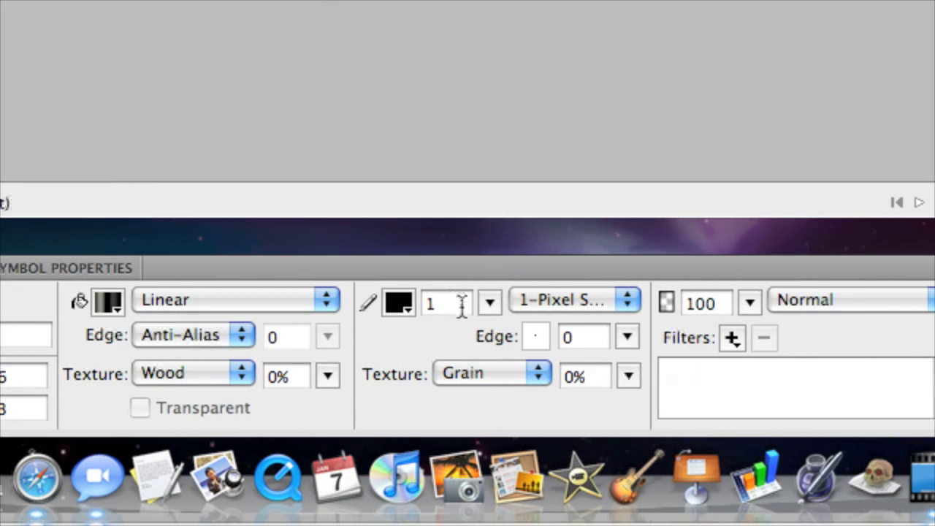
- Set the circle's stroke colour to white and widen it to 7 pixels
click(400, 301)
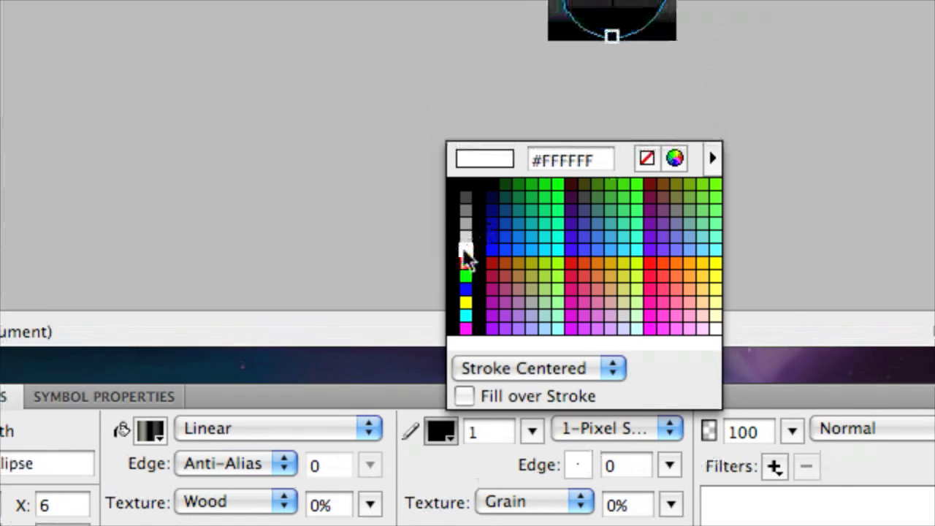
click(471, 121)
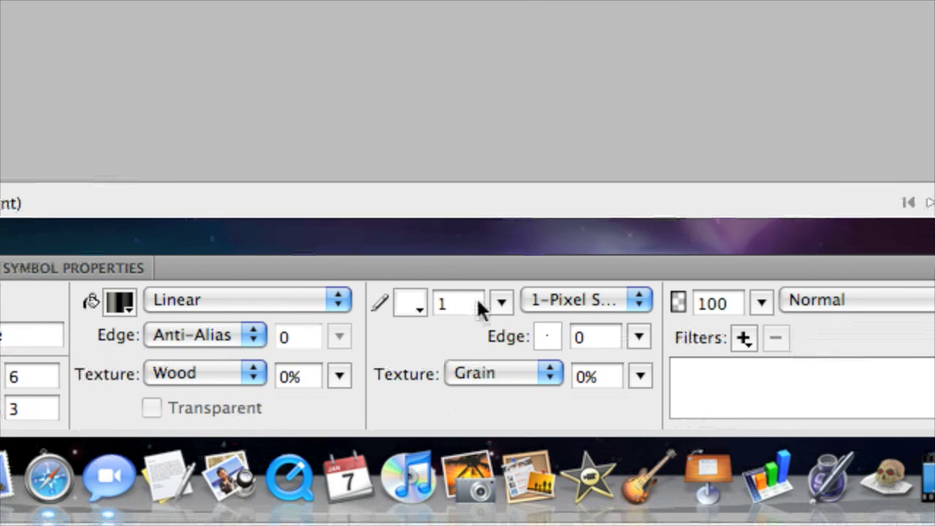
click(534, 439)
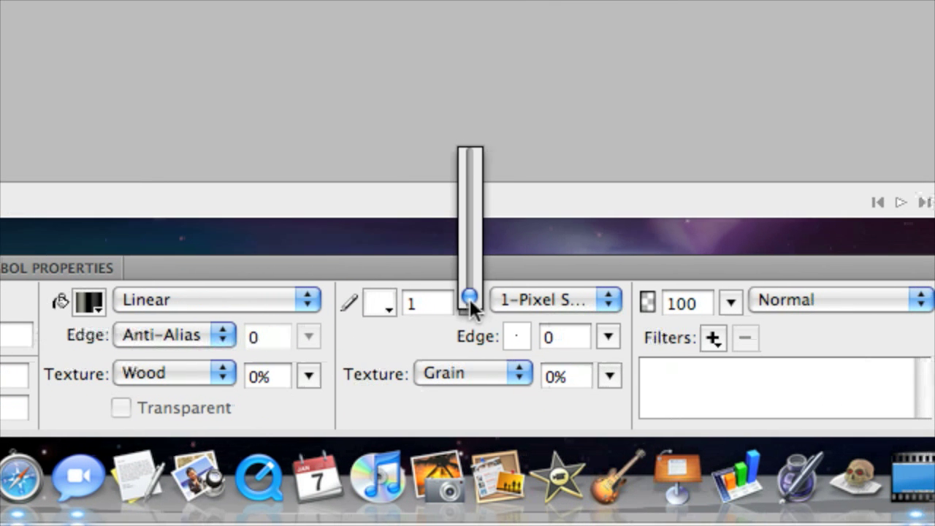
drag(465, 297, 468, 285)
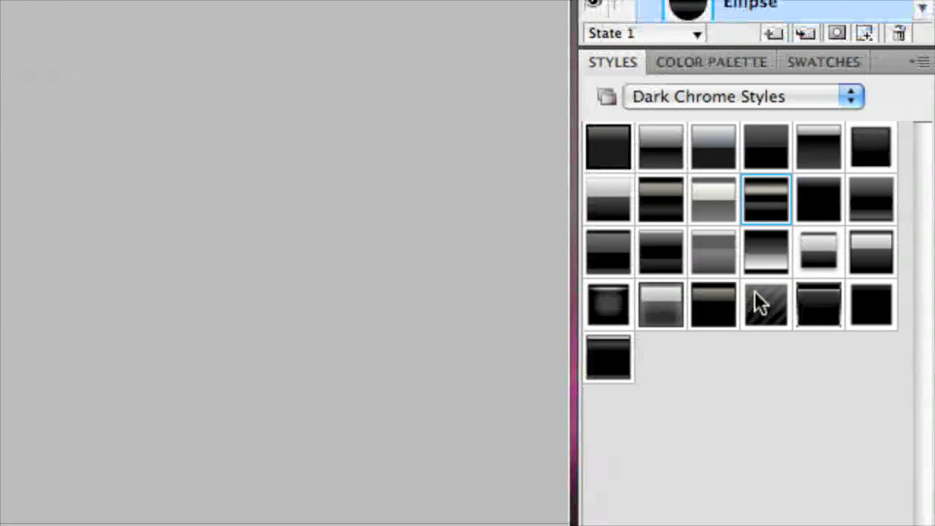
- Try two Dark Chrome styles on the circle and browse the Text Web and Text Creative style libraries
click(758, 280)
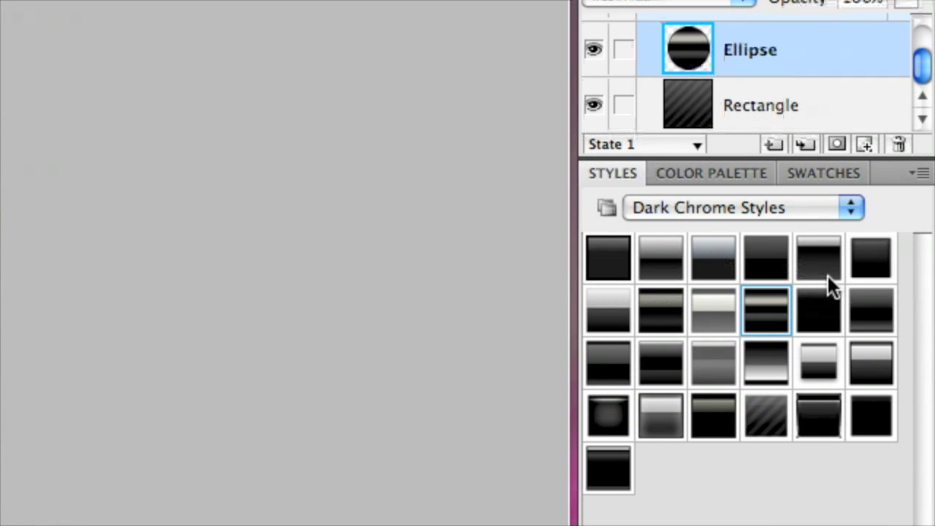
click(770, 197)
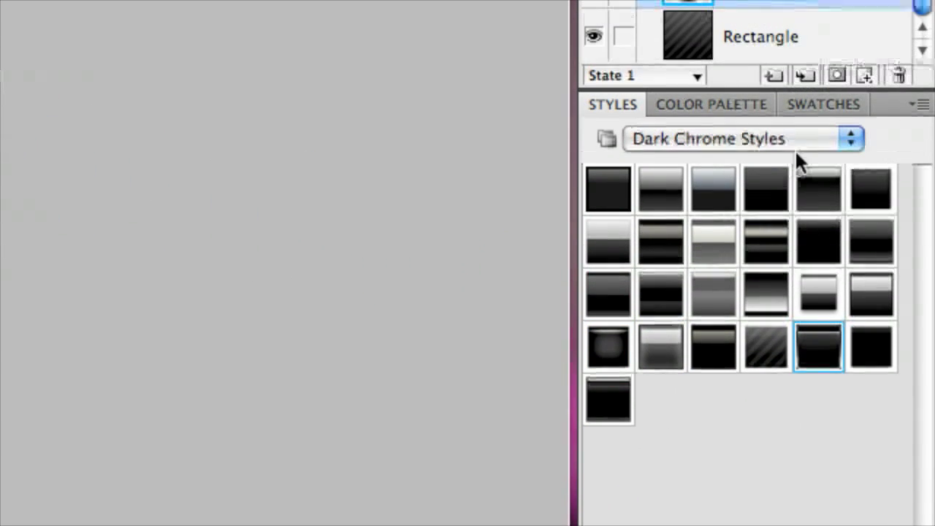
click(849, 50)
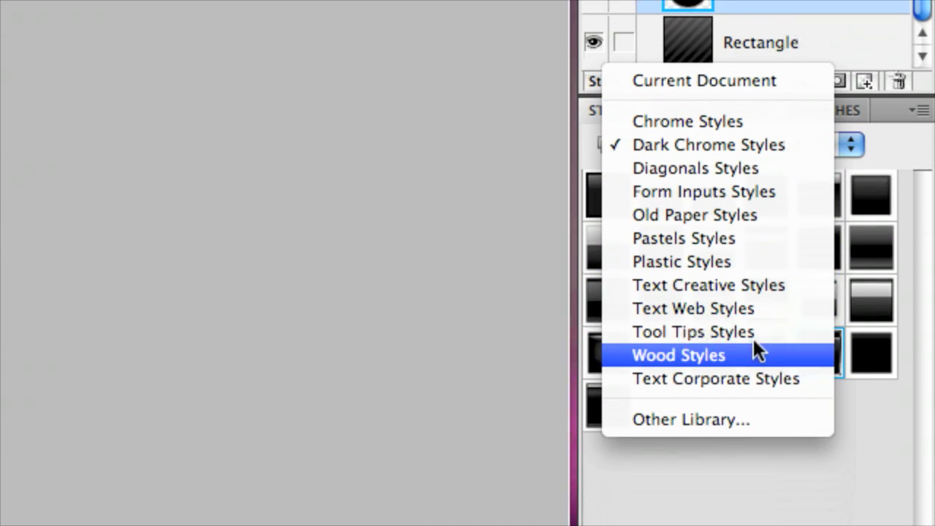
click(770, 401)
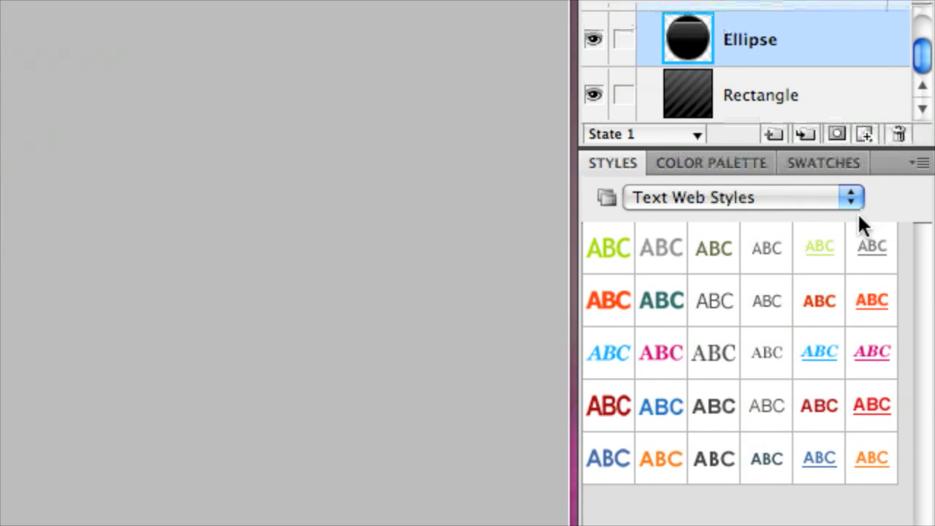
click(850, 99)
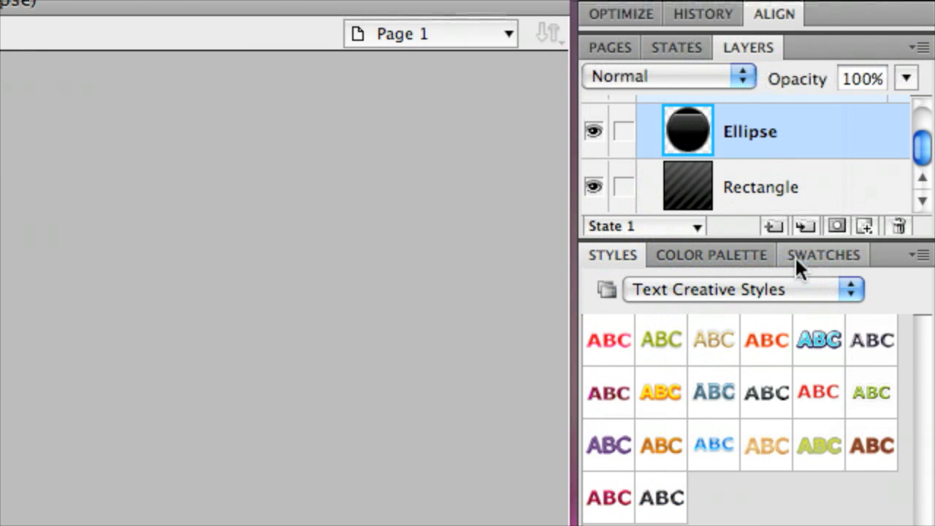
- Load the Plastic Styles library and apply the red striped style to the circle
click(850, 290)
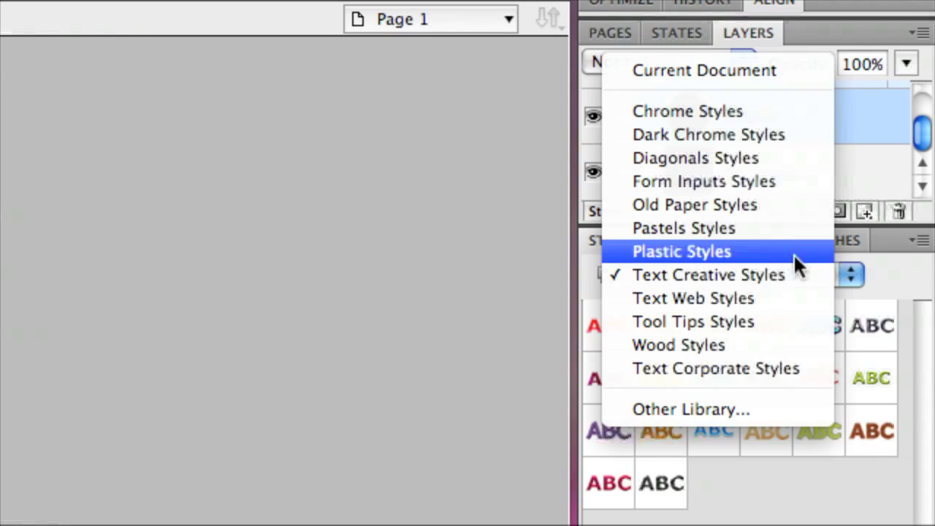
click(793, 253)
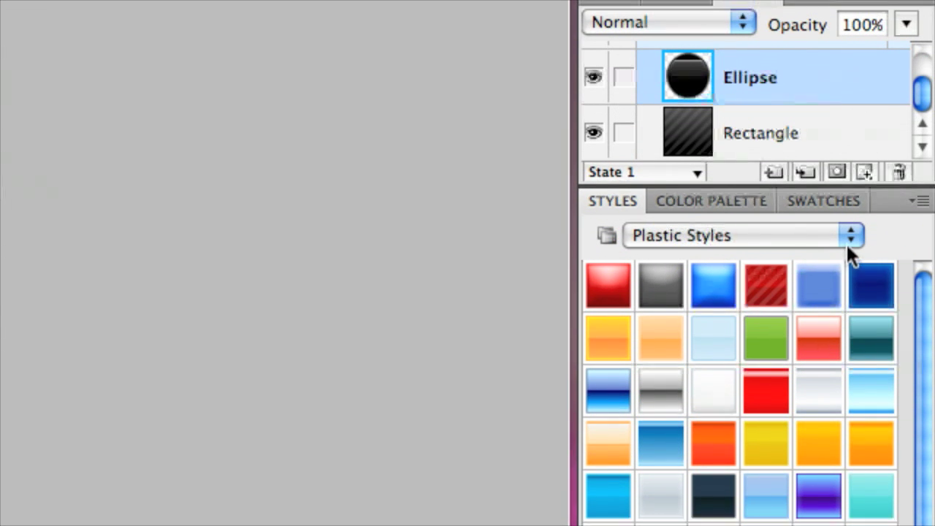
click(767, 284)
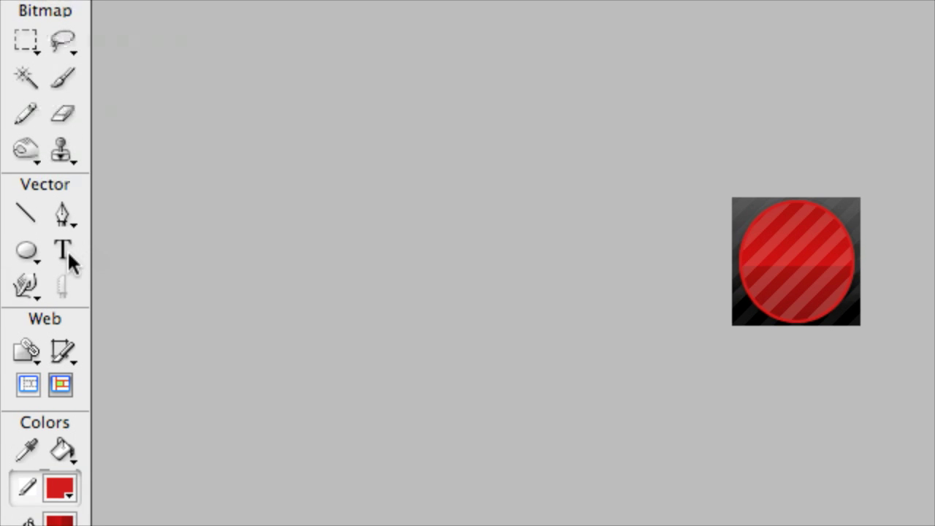
- Add 'BM' text on the red circle and try Baskerville as its font
click(68, 262)
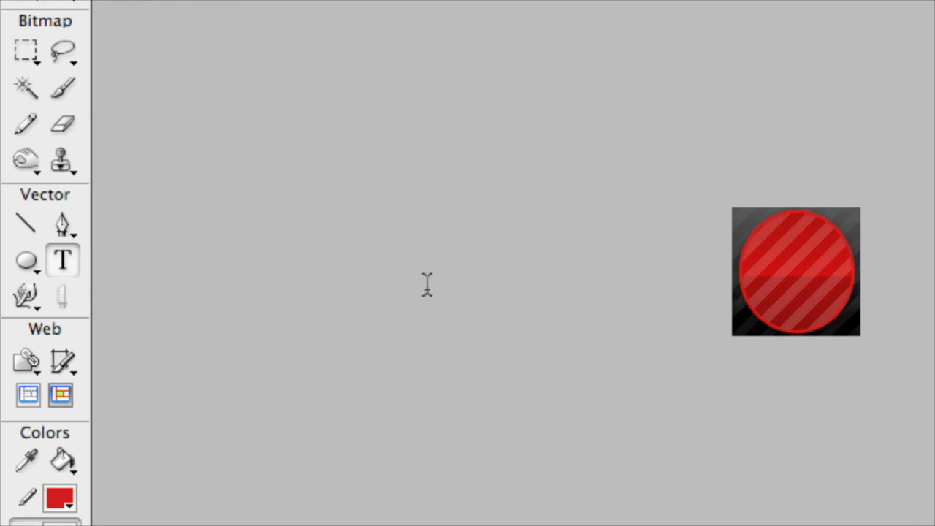
click(491, 255)
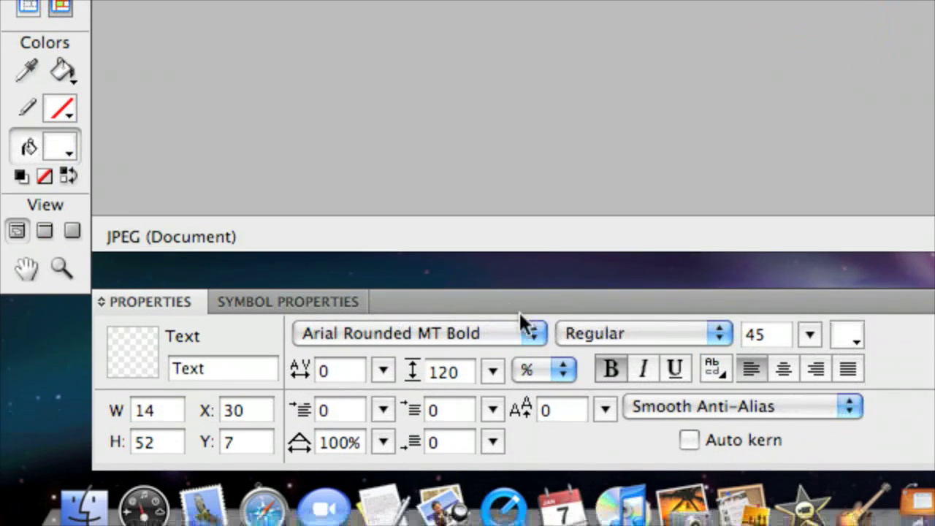
click(494, 309)
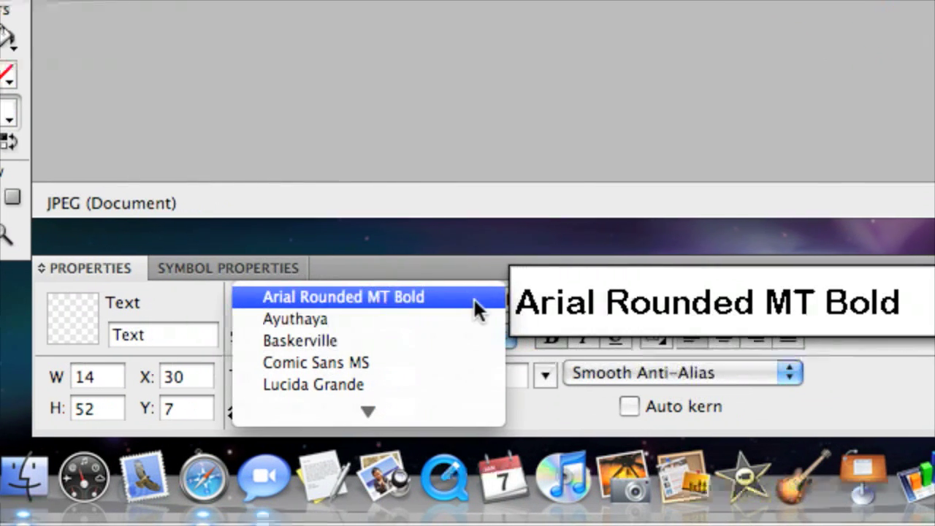
scroll(430, 360, down, 3)
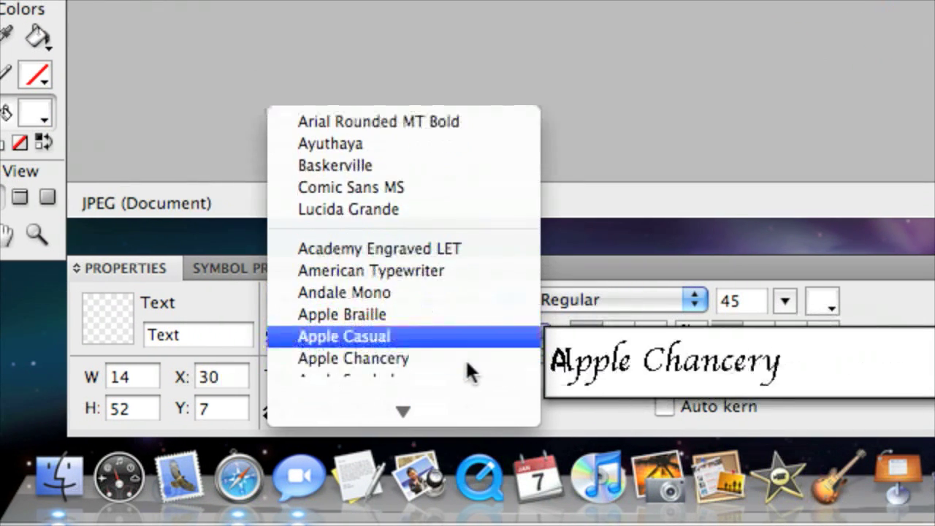
scroll(466, 358, down, 15)
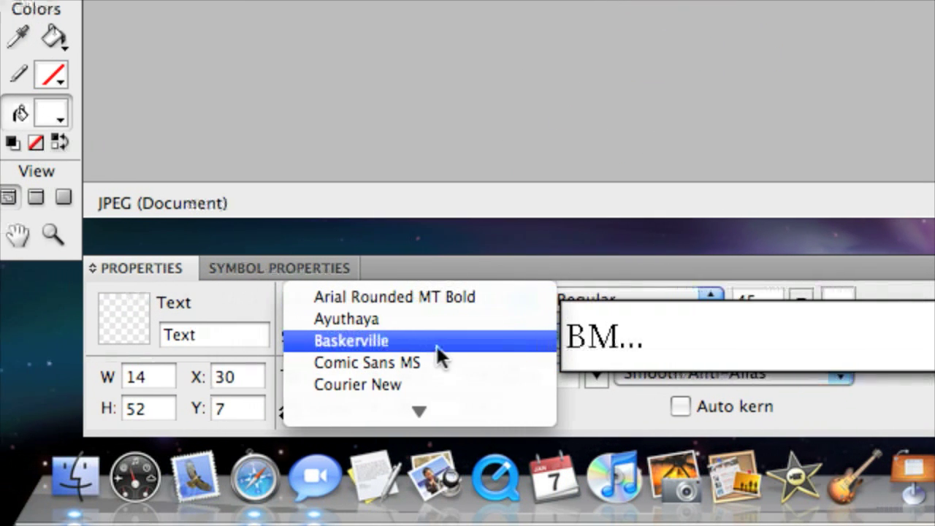
click(443, 344)
- Change the BM text's font to Arial Narrow
click(524, 298)
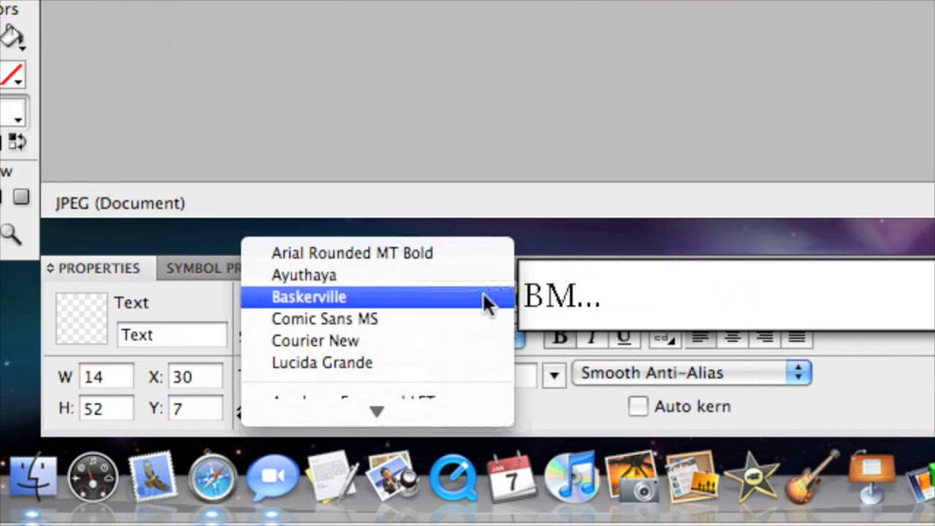
scroll(456, 301, down, 5)
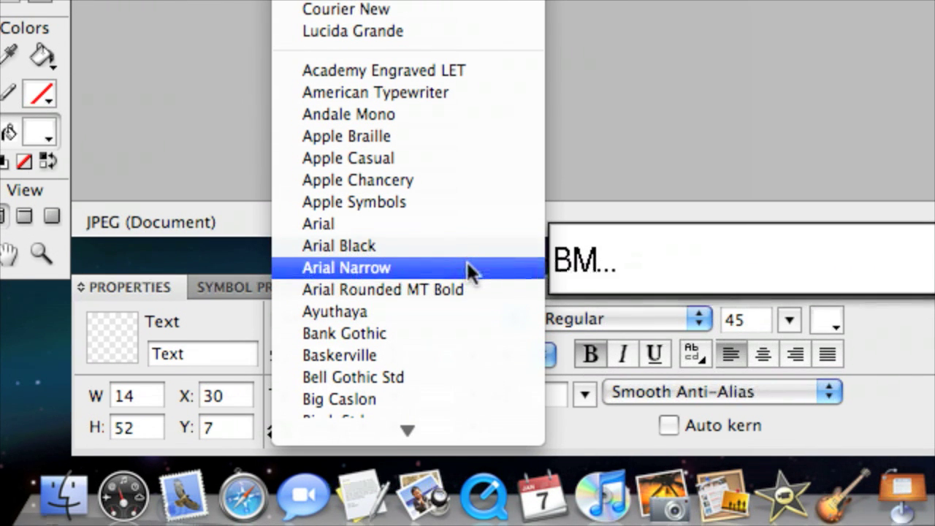
click(468, 250)
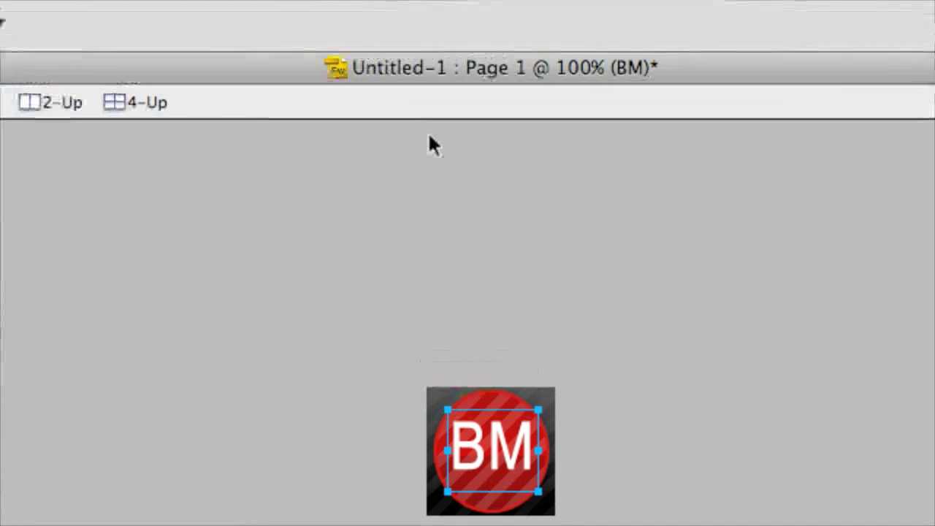
- Apply Commands > Creative > Add Shadow to the icon and lower its opacity to about 91%
click(471, 18)
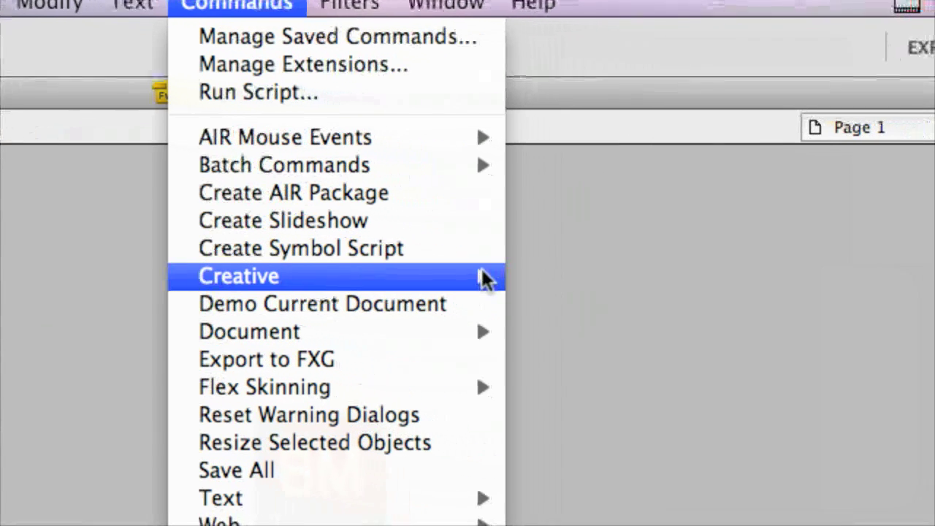
mouse_move(624, 290)
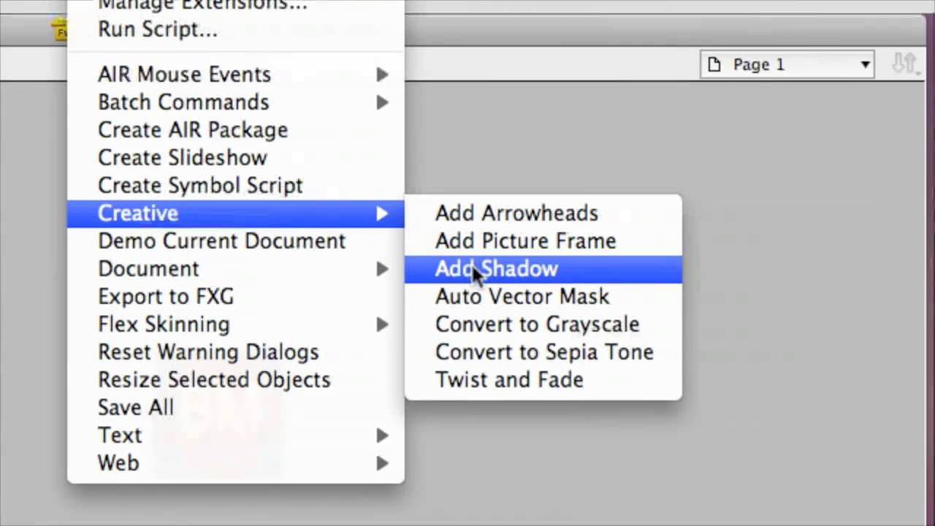
click(555, 323)
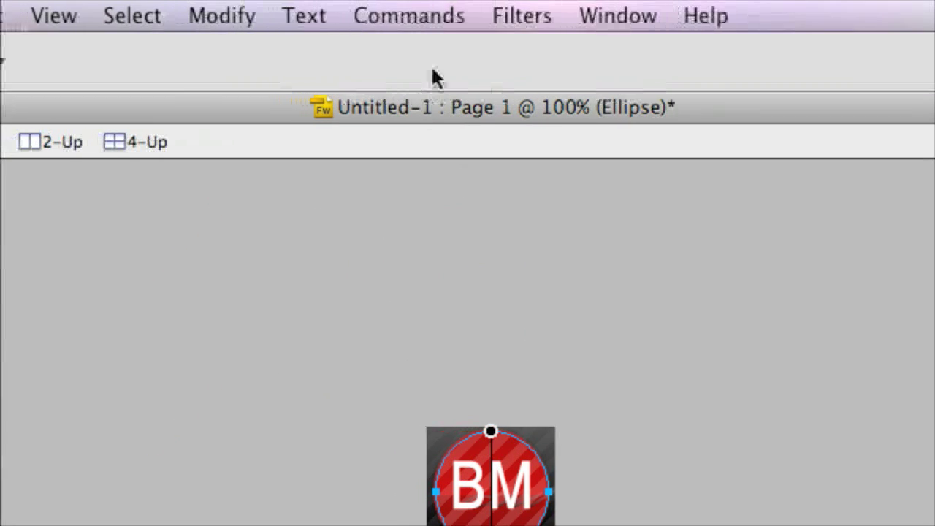
click(444, 16)
mouse_move(551, 293)
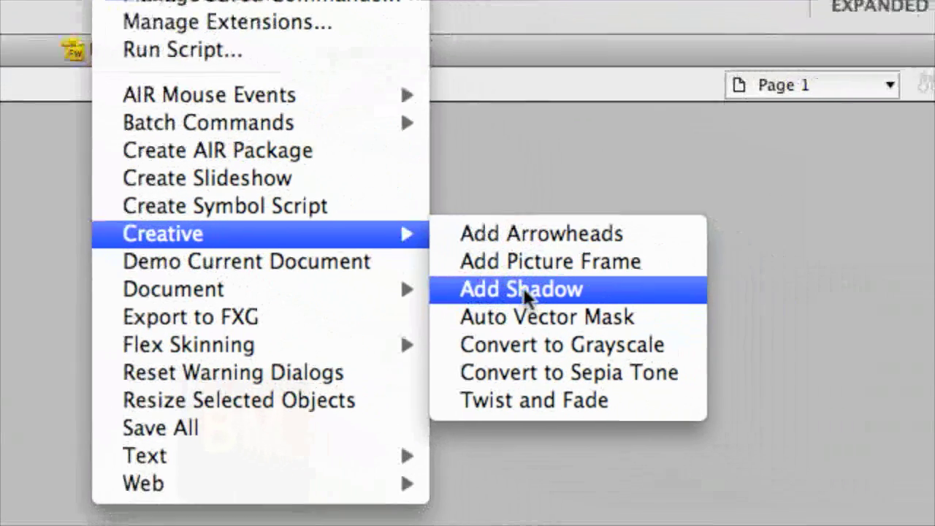
click(719, 347)
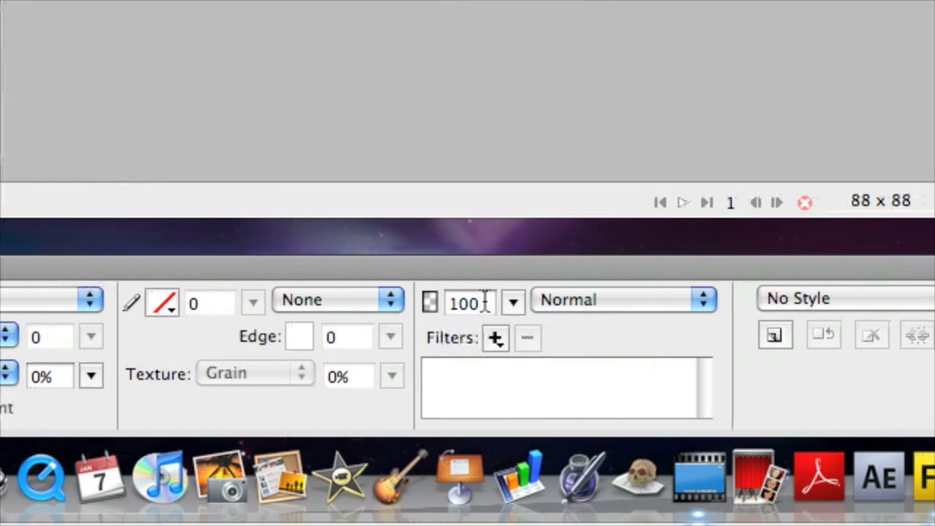
drag(577, 302, 469, 392)
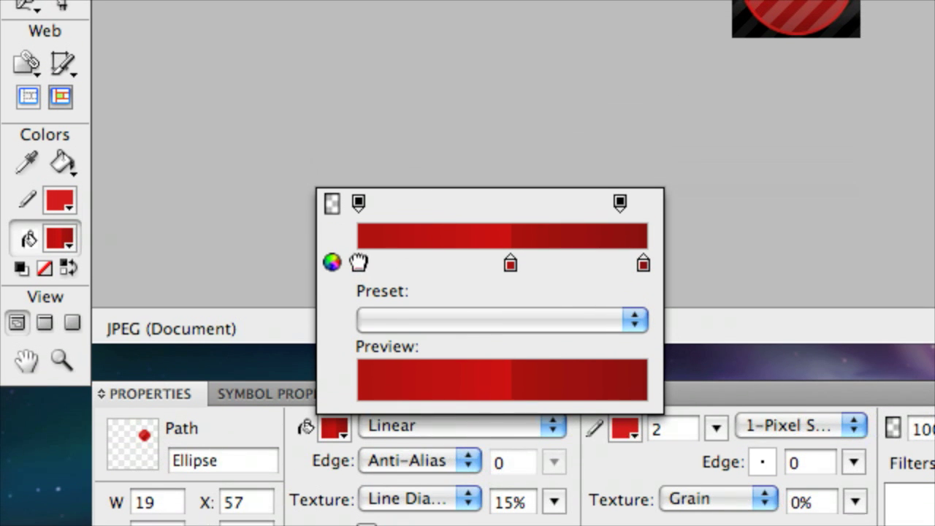
- Make the small ellipse's gradient white at both stops, removing the middle colour stop
click(358, 262)
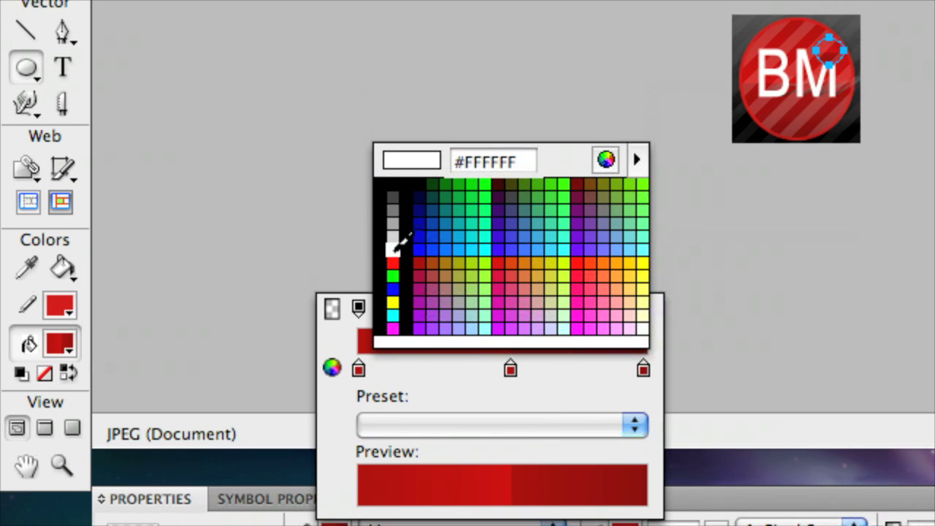
click(394, 136)
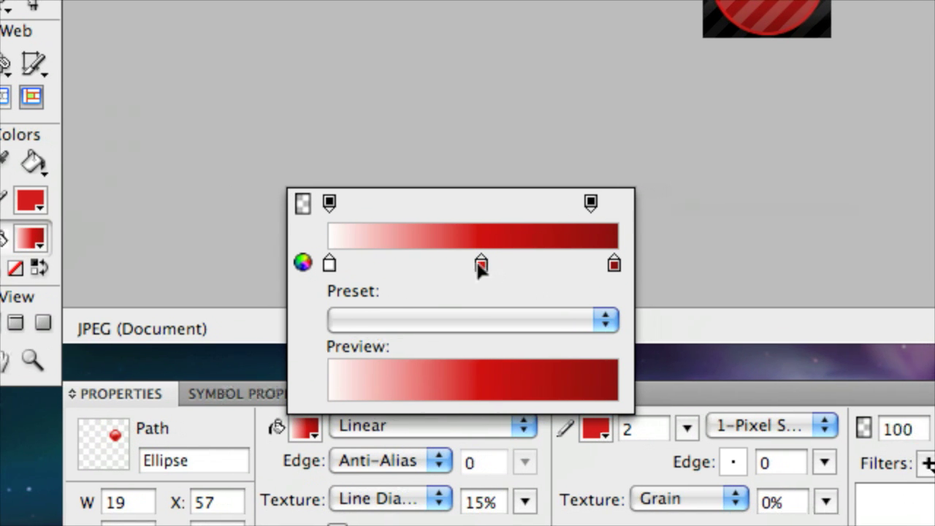
drag(481, 264, 644, 263)
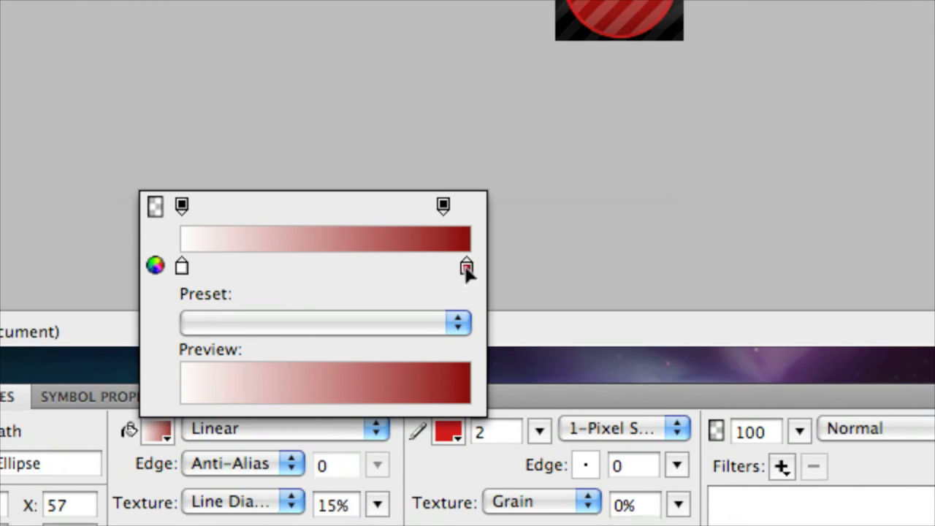
click(466, 268)
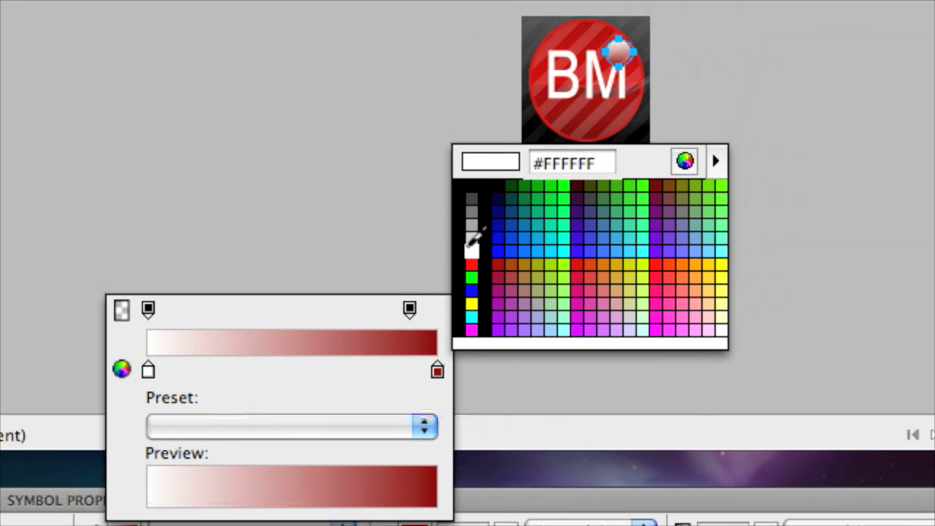
click(499, 131)
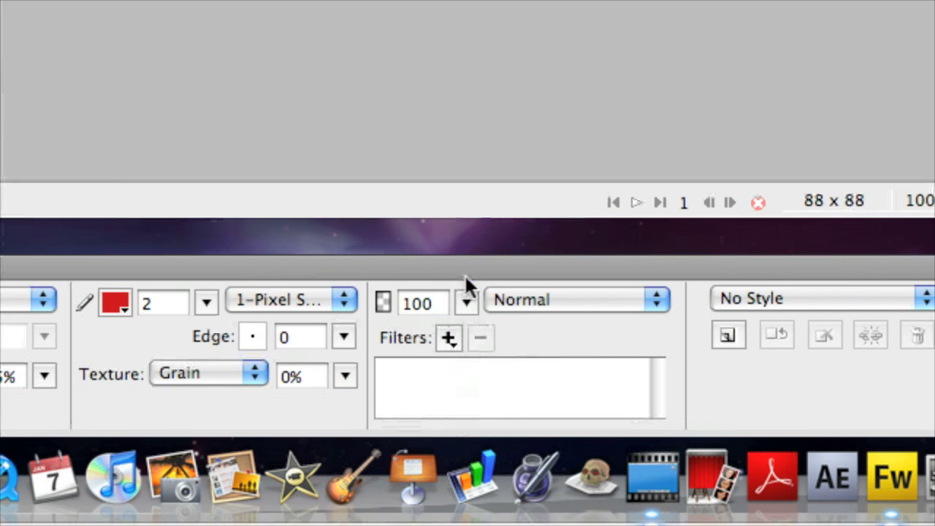
- Set the highlight ellipse's opacity to about 49% and its stroke colour to white (#FFFFFF)
drag(466, 303, 465, 402)
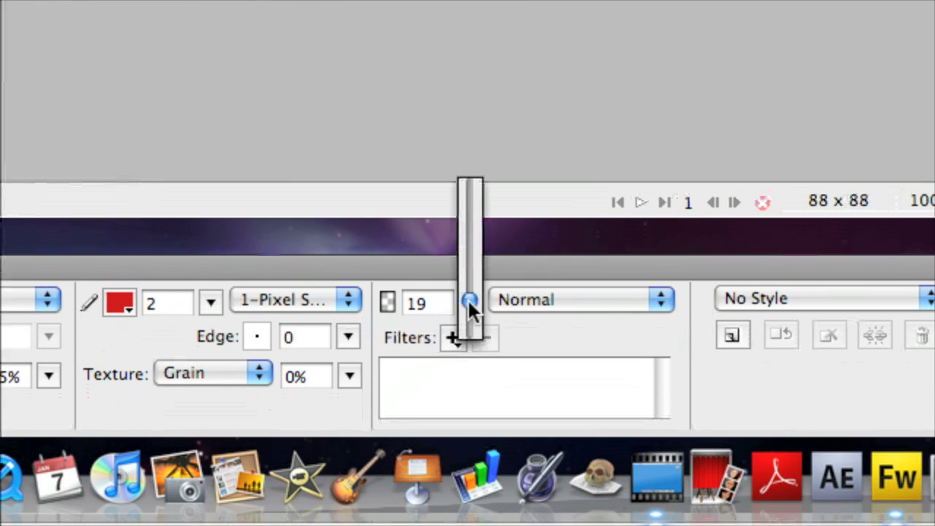
drag(467, 297, 470, 260)
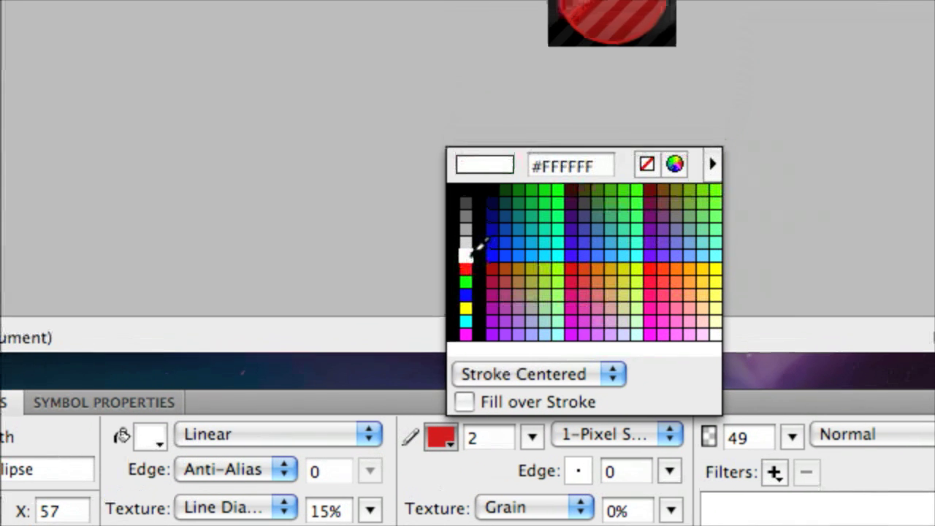
click(470, 242)
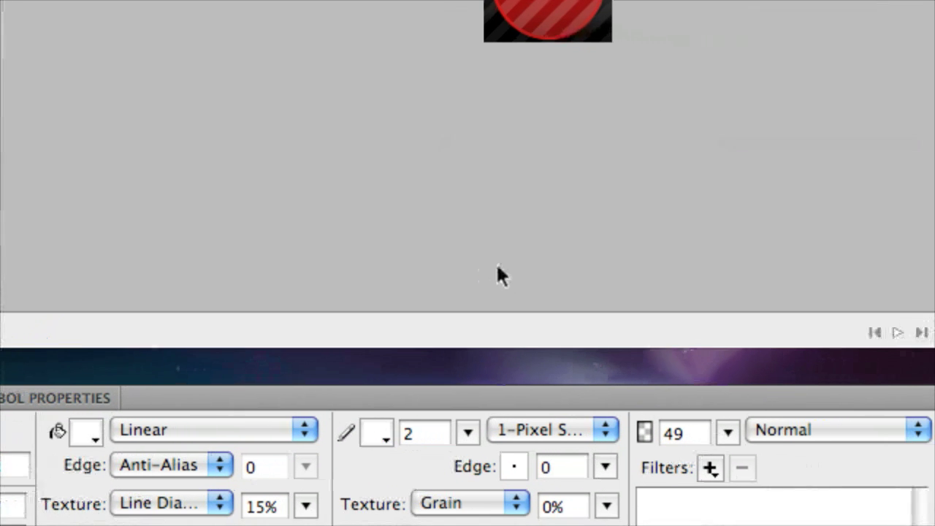